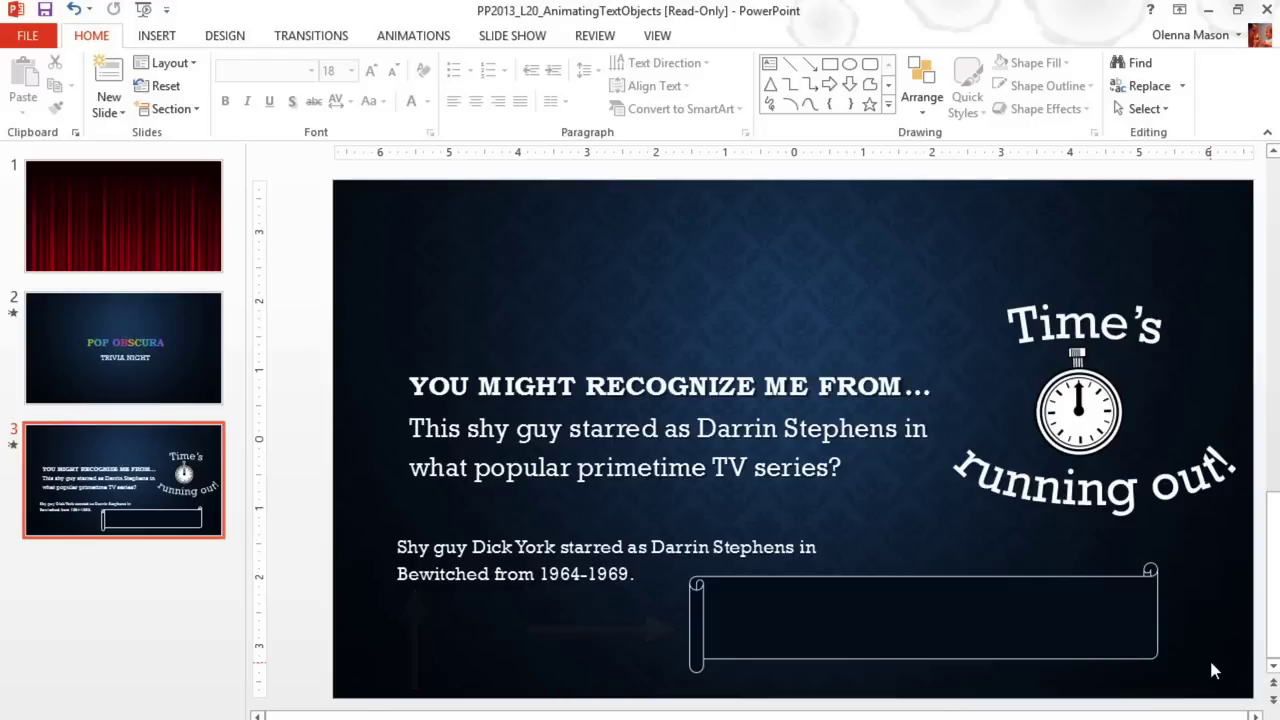
Step: Select the empty scroll banner and show the full gallery of animation effects
{"action": "left_click", "coordinate": [1136, 643]}
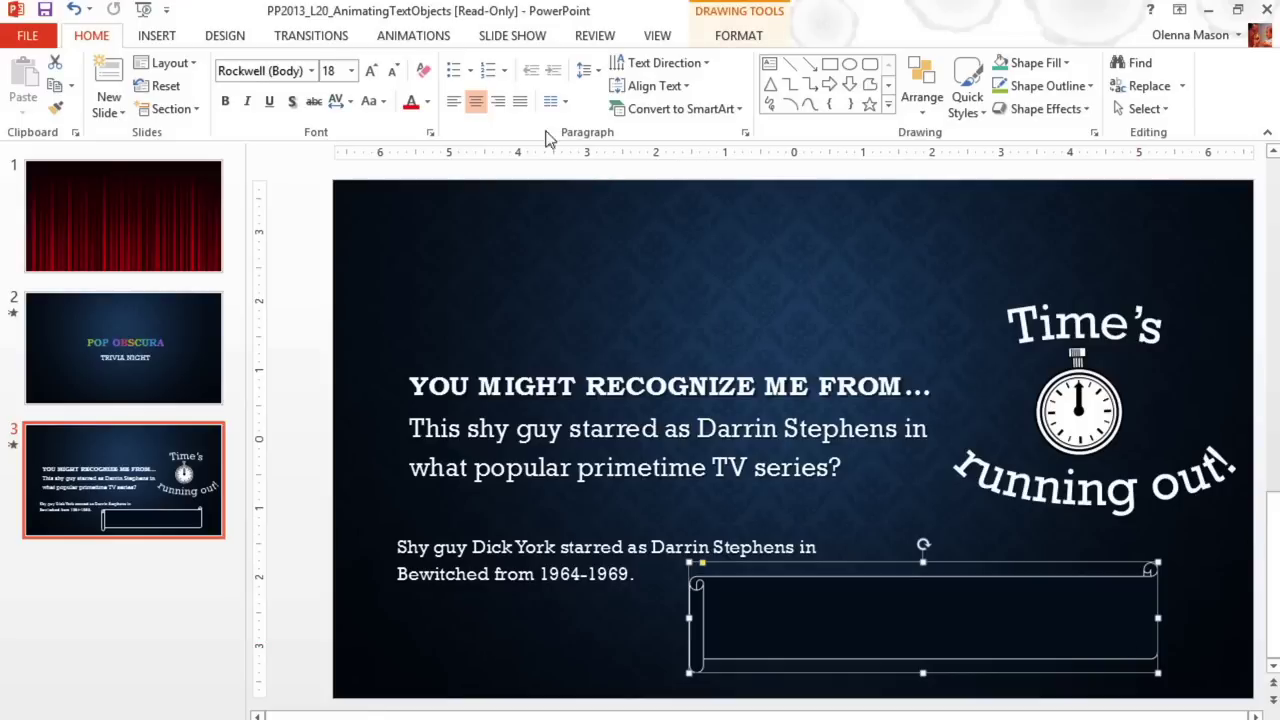
{"action": "left_click", "coordinate": [443, 42]}
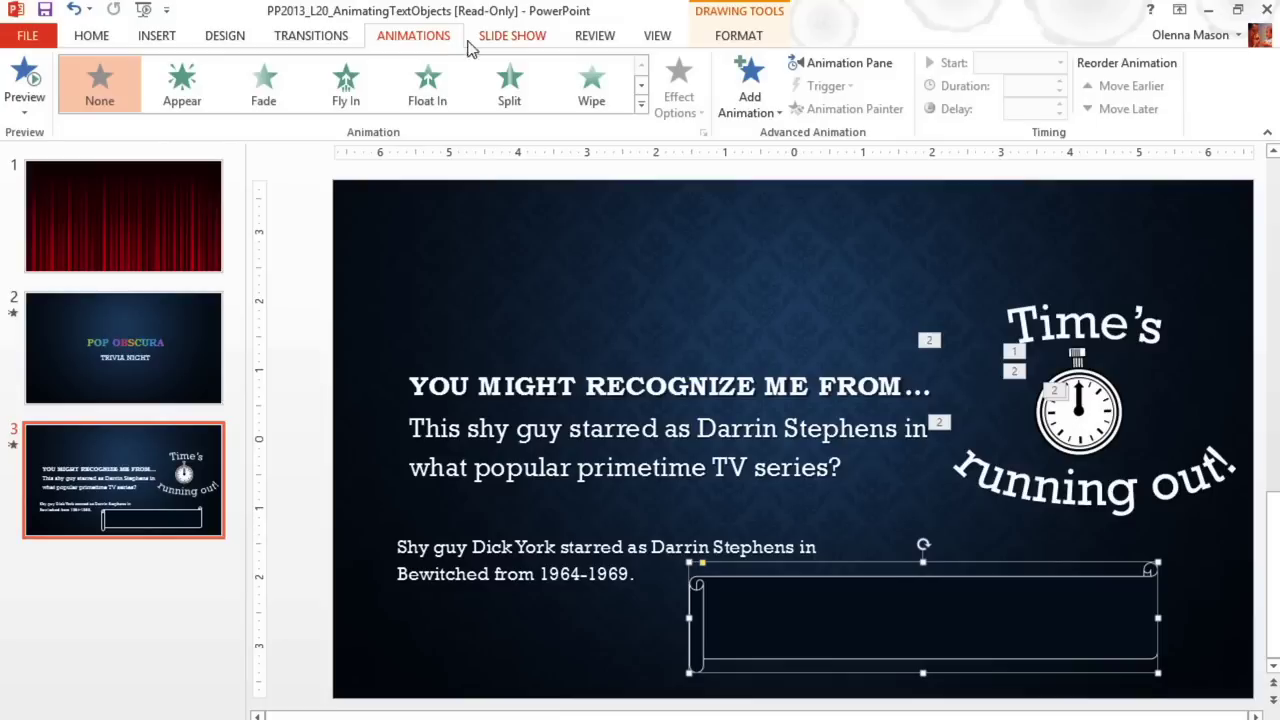
{"action": "left_click", "coordinate": [641, 104]}
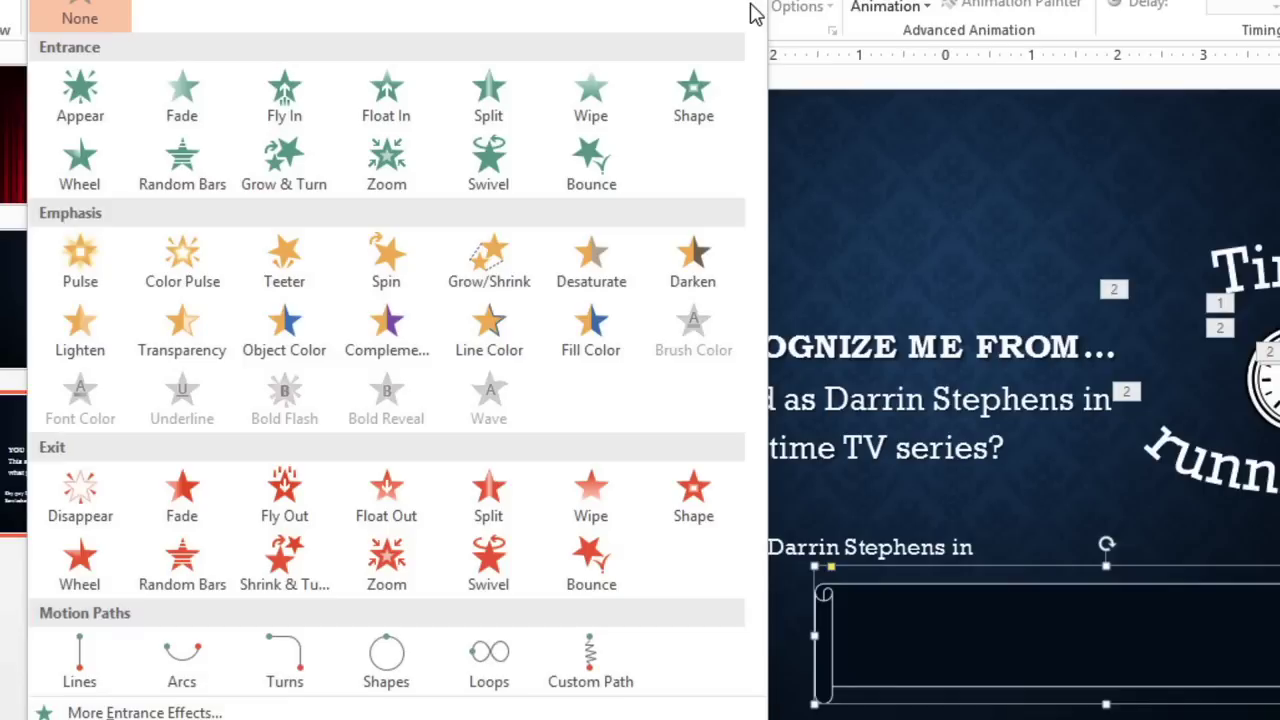
Step: Give the scroll banner a Fly In entrance animation coming From Right
{"action": "left_click", "coordinate": [290, 108]}
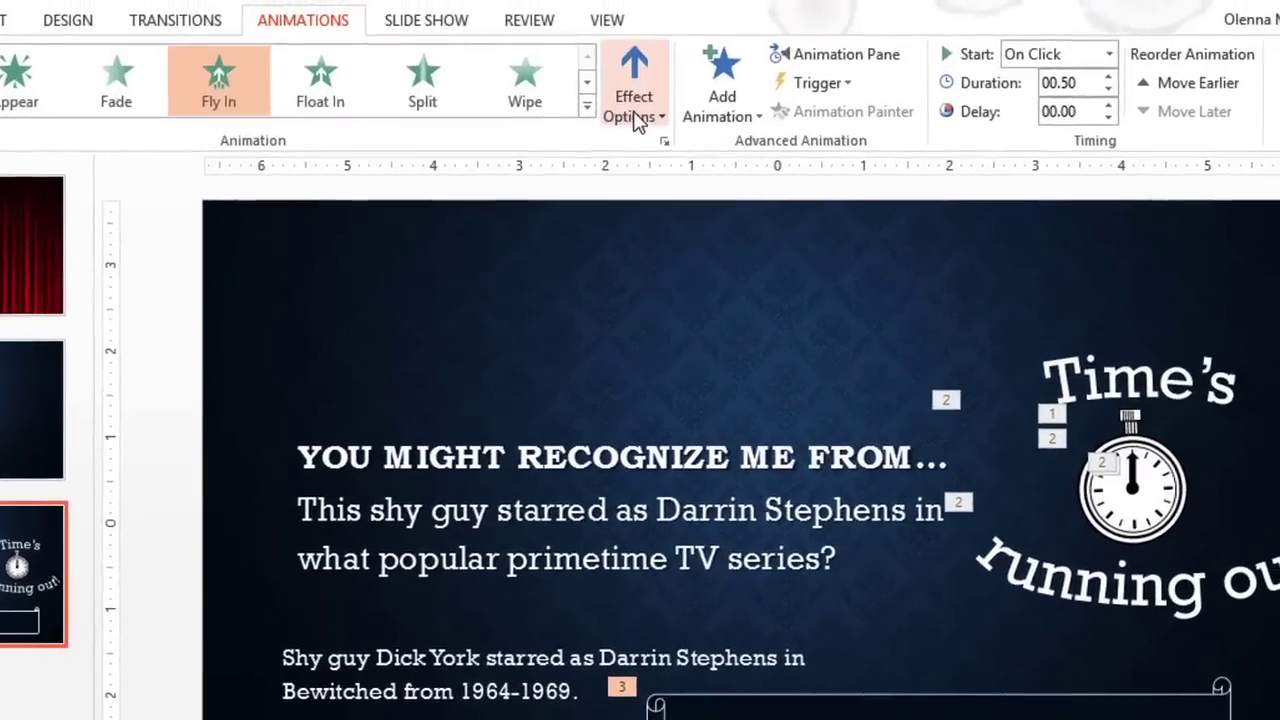
{"action": "left_click", "coordinate": [634, 118]}
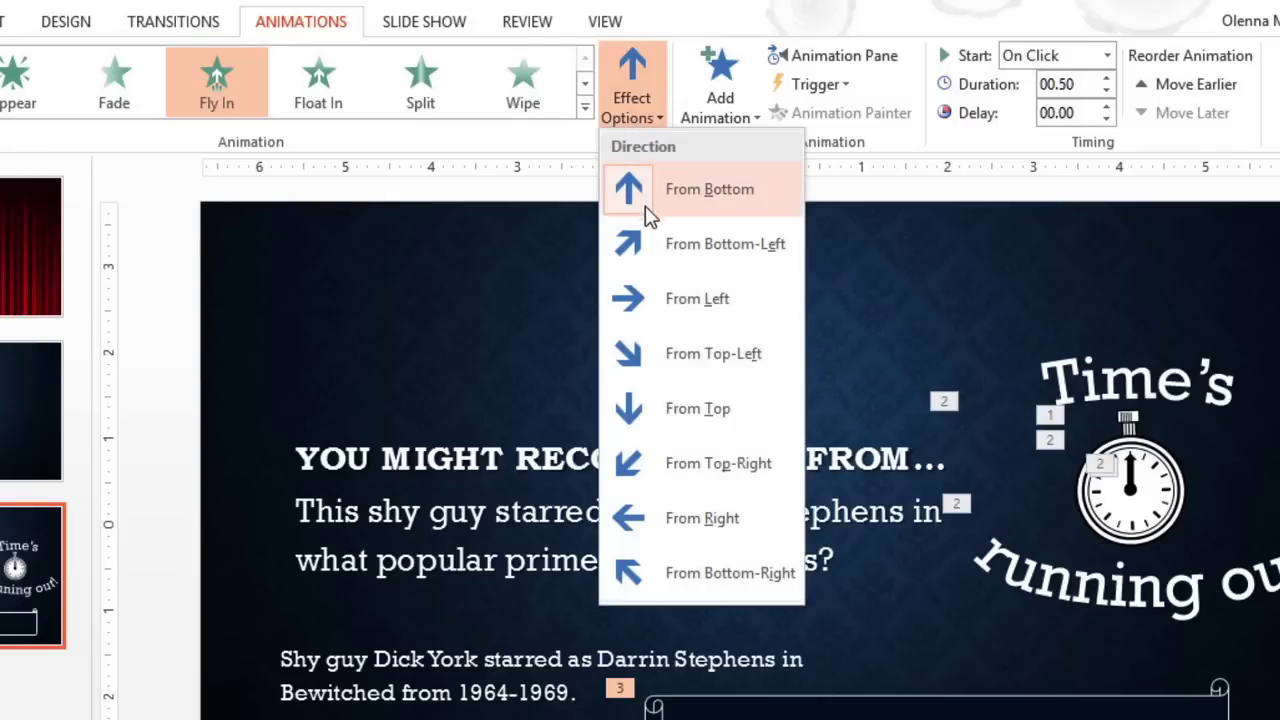
{"action": "left_click", "coordinate": [628, 518]}
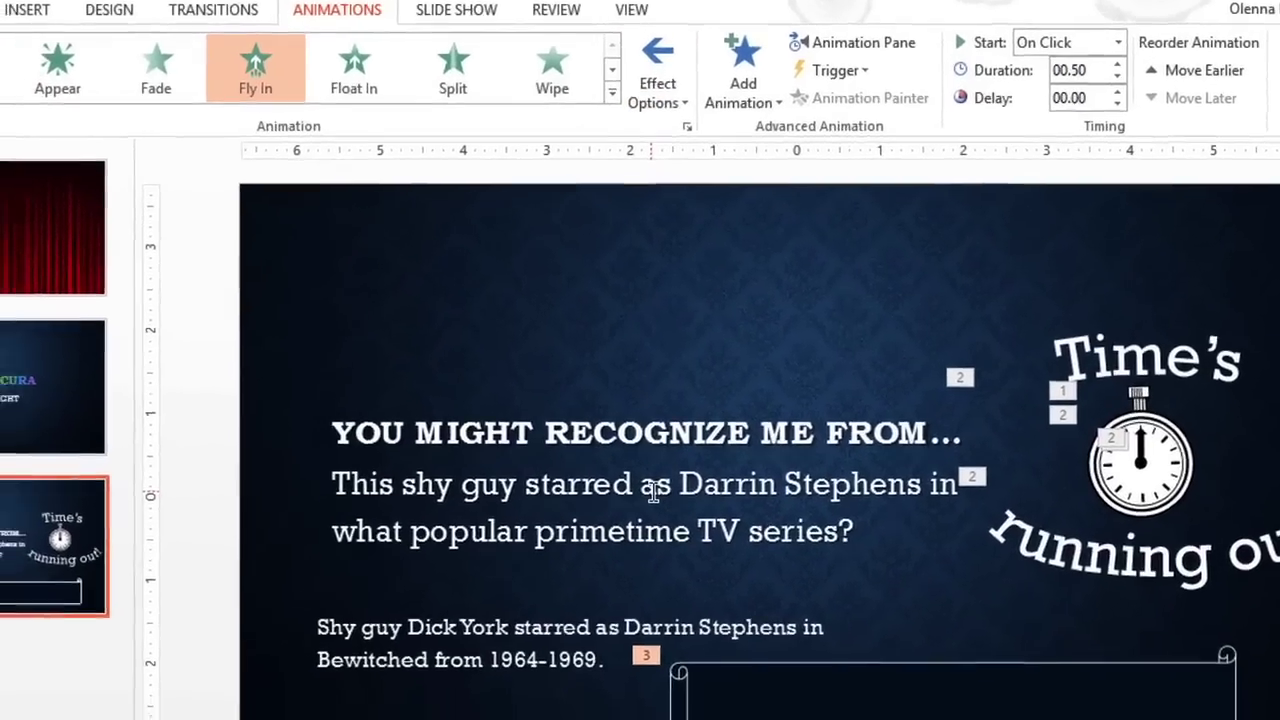
{"action": "left_click", "coordinate": [911, 633]}
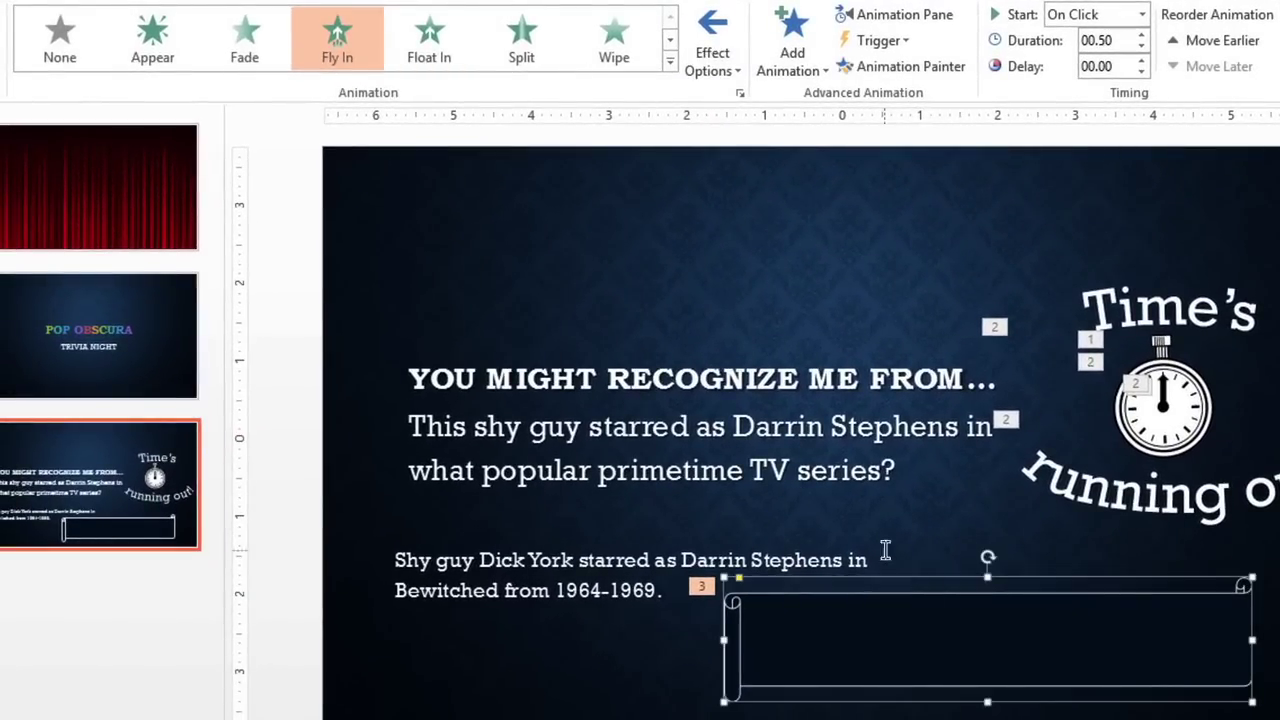
{"action": "left_click", "coordinate": [670, 60]}
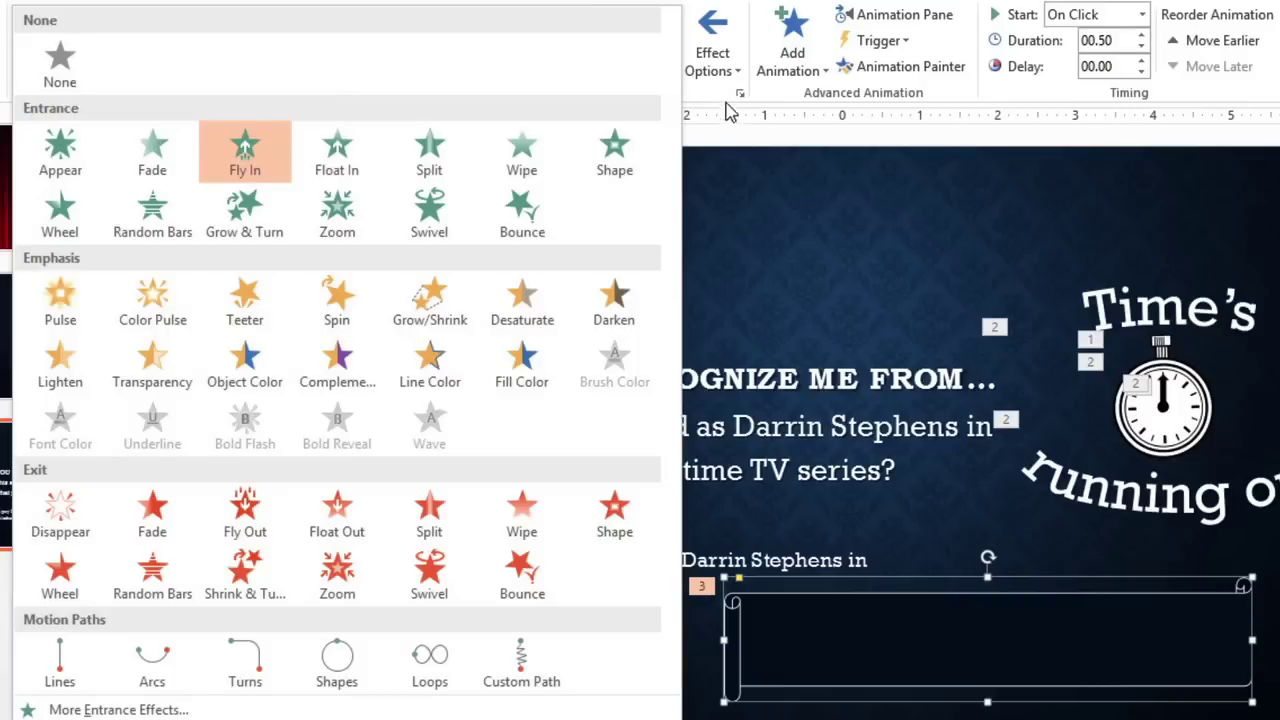
{"action": "left_click", "coordinate": [740, 142]}
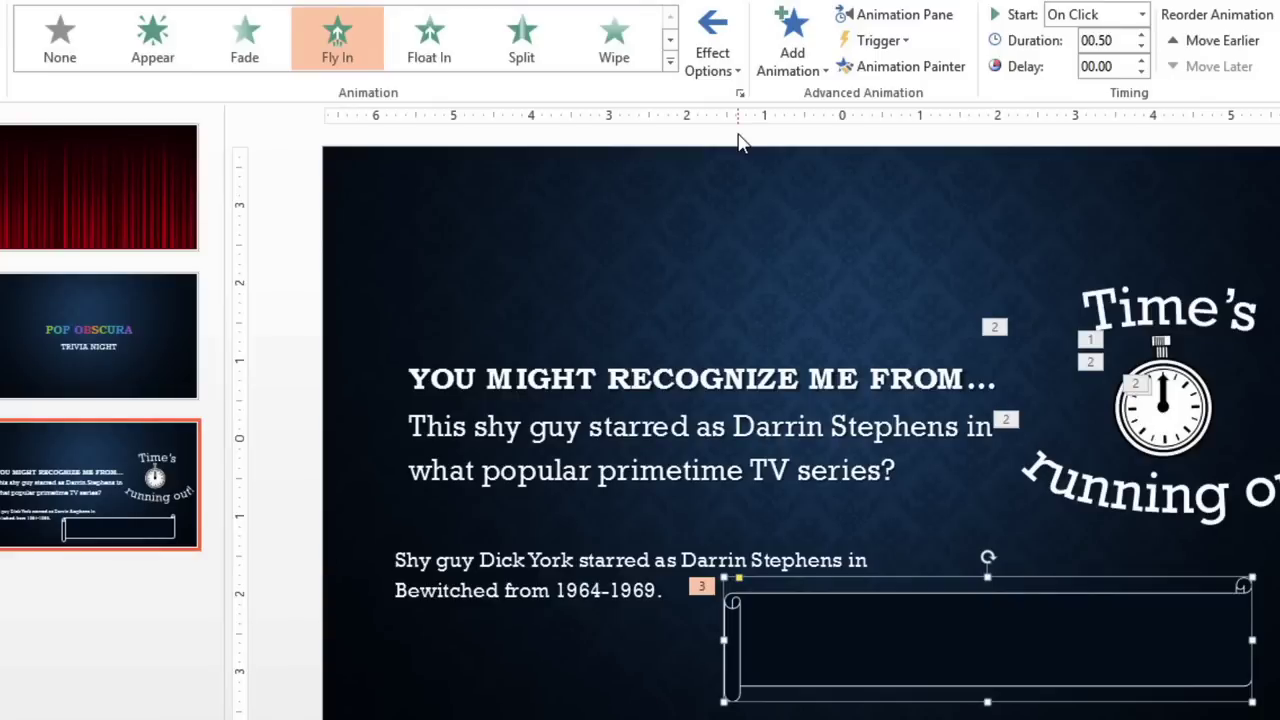
Step: Add a Pulse emphasis to the scroll banner as animation 4, On Click, 00.50 duration
{"action": "left_click", "coordinate": [767, 72]}
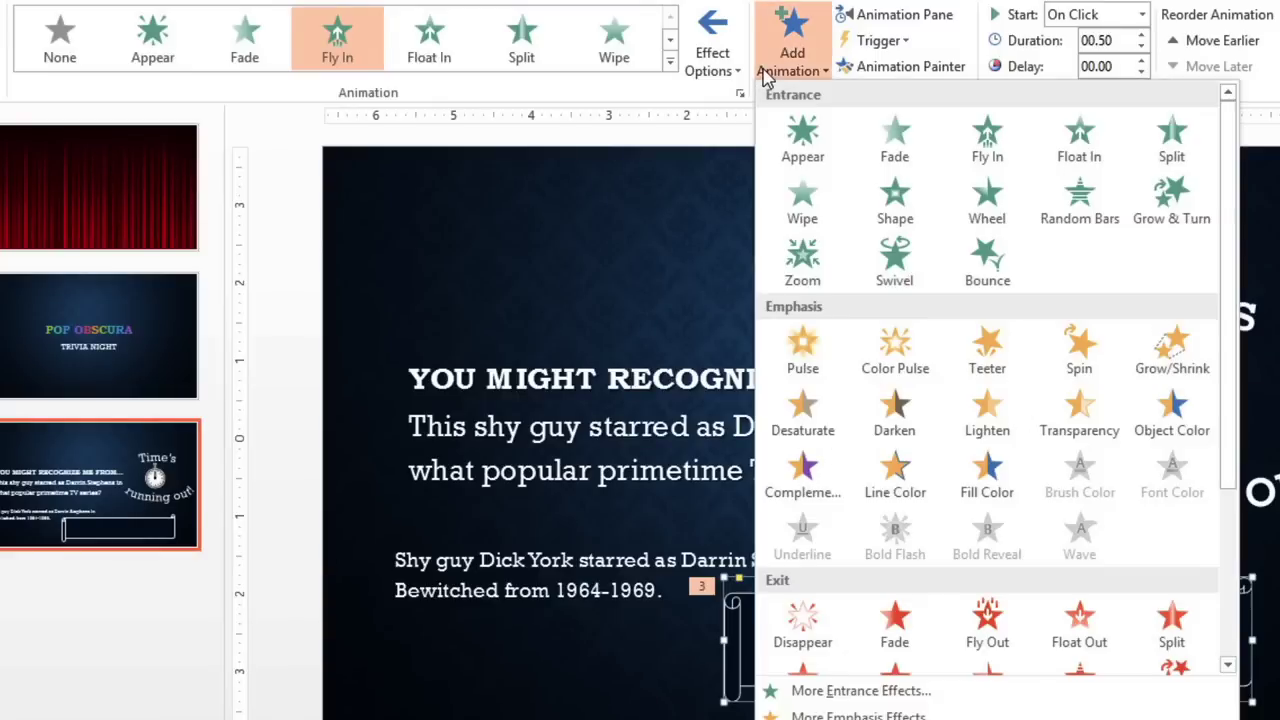
{"action": "left_click", "coordinate": [787, 330]}
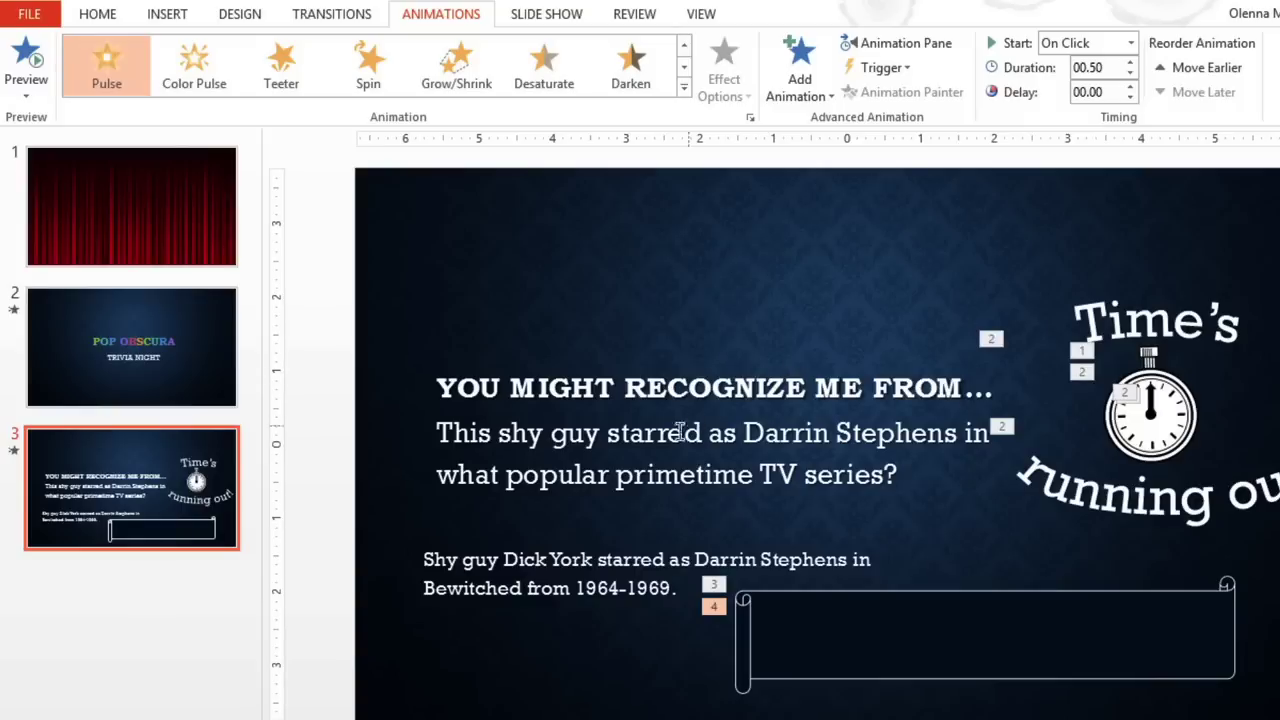
{"action": "left_click", "coordinate": [533, 553]}
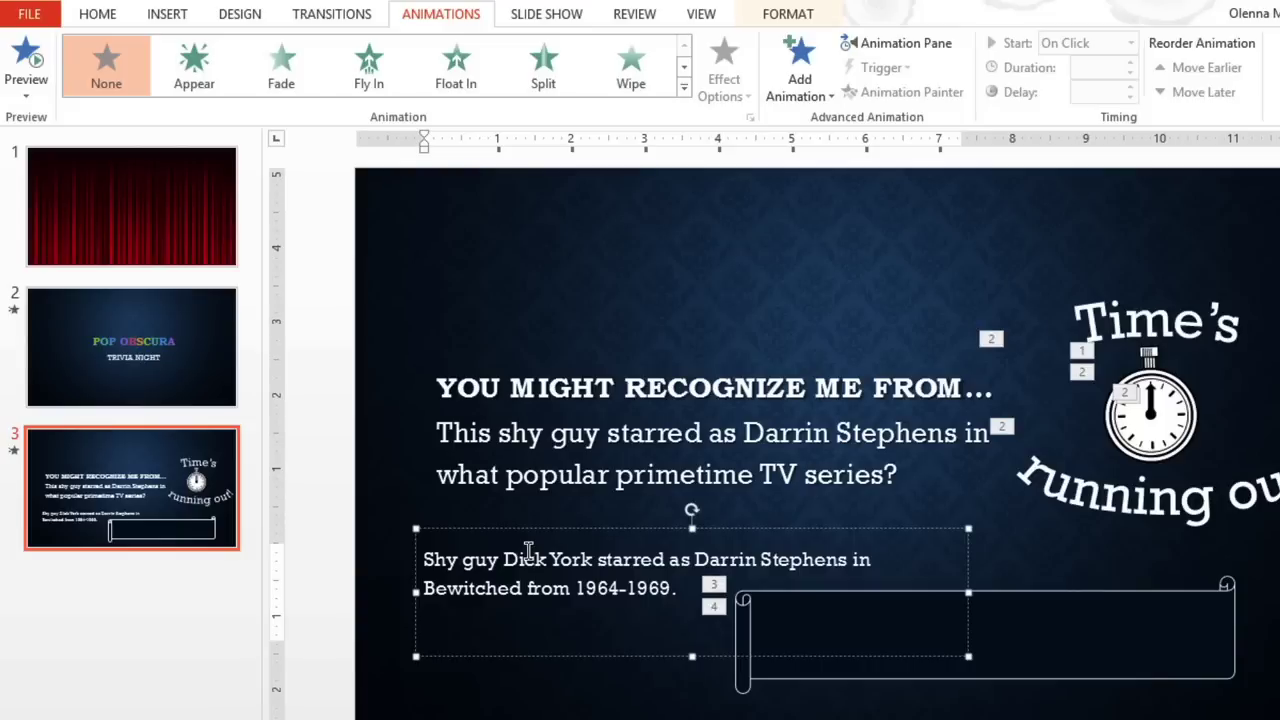
Step: Copy the banner's Fly In and Pulse animations onto the answer text with Animation Painter
{"action": "left_click", "coordinate": [1002, 630], "text": "shift"}
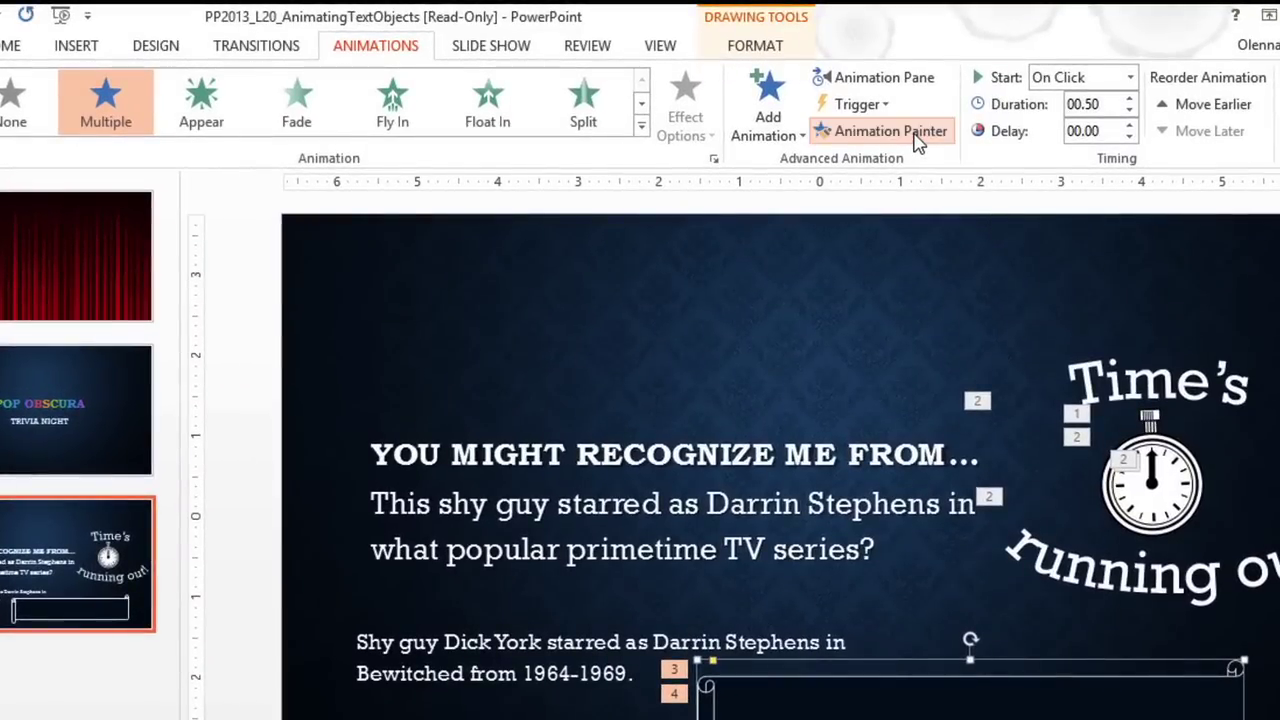
{"action": "left_click", "coordinate": [916, 138]}
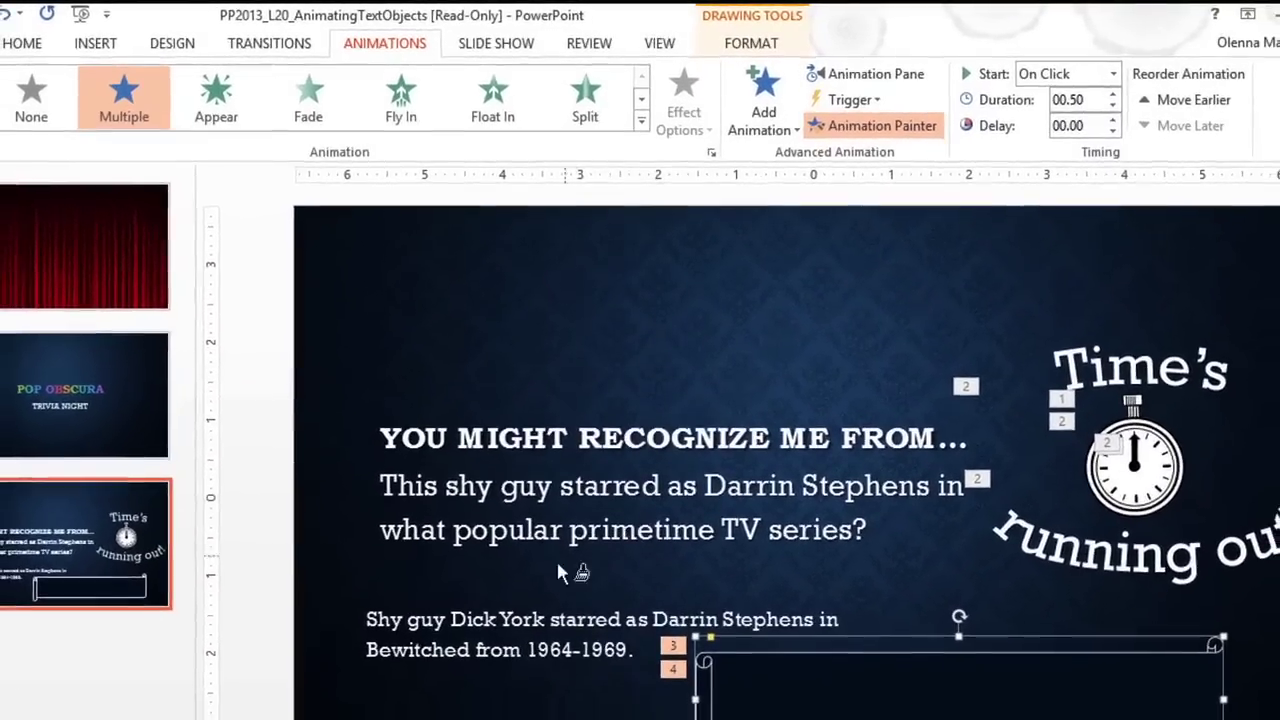
{"action": "left_click", "coordinate": [496, 619]}
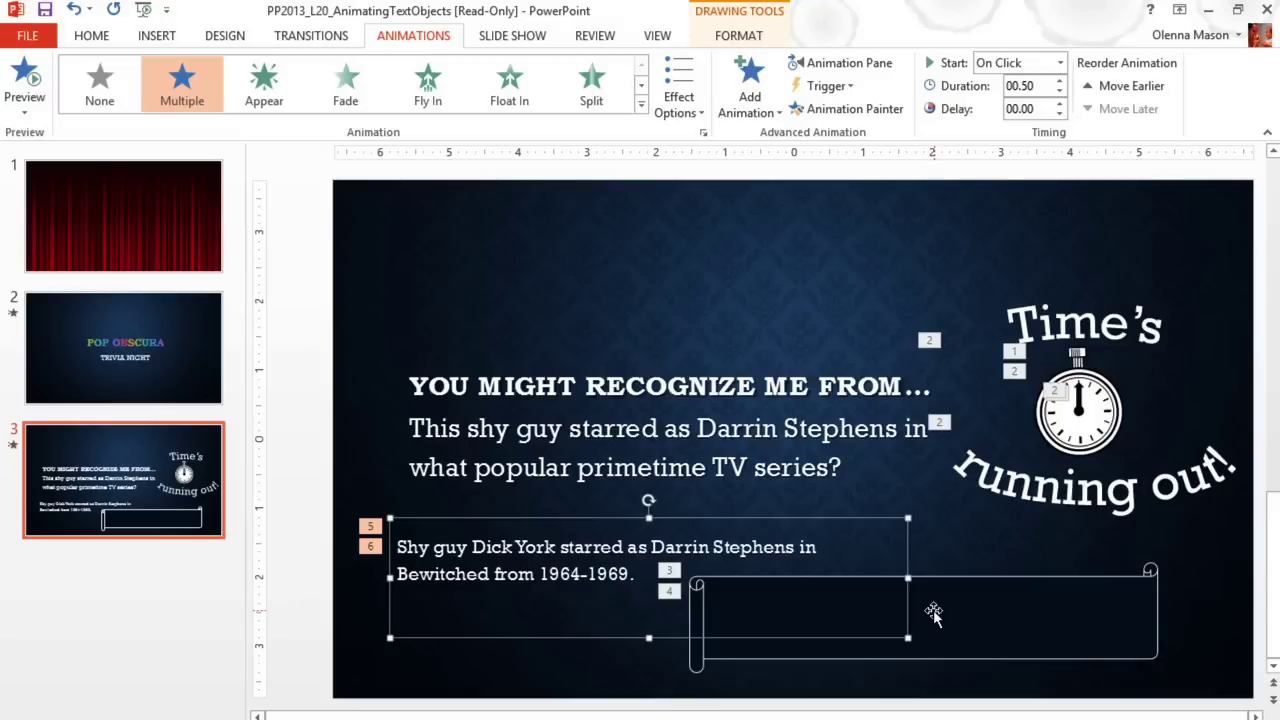
Step: Drag the scroll banner behind the answer text and list the slide's animations
{"action": "left_click_drag", "start_coordinate": [933, 613], "coordinate": [606, 553]}
{"action": "left_click", "coordinate": [614, 552]}
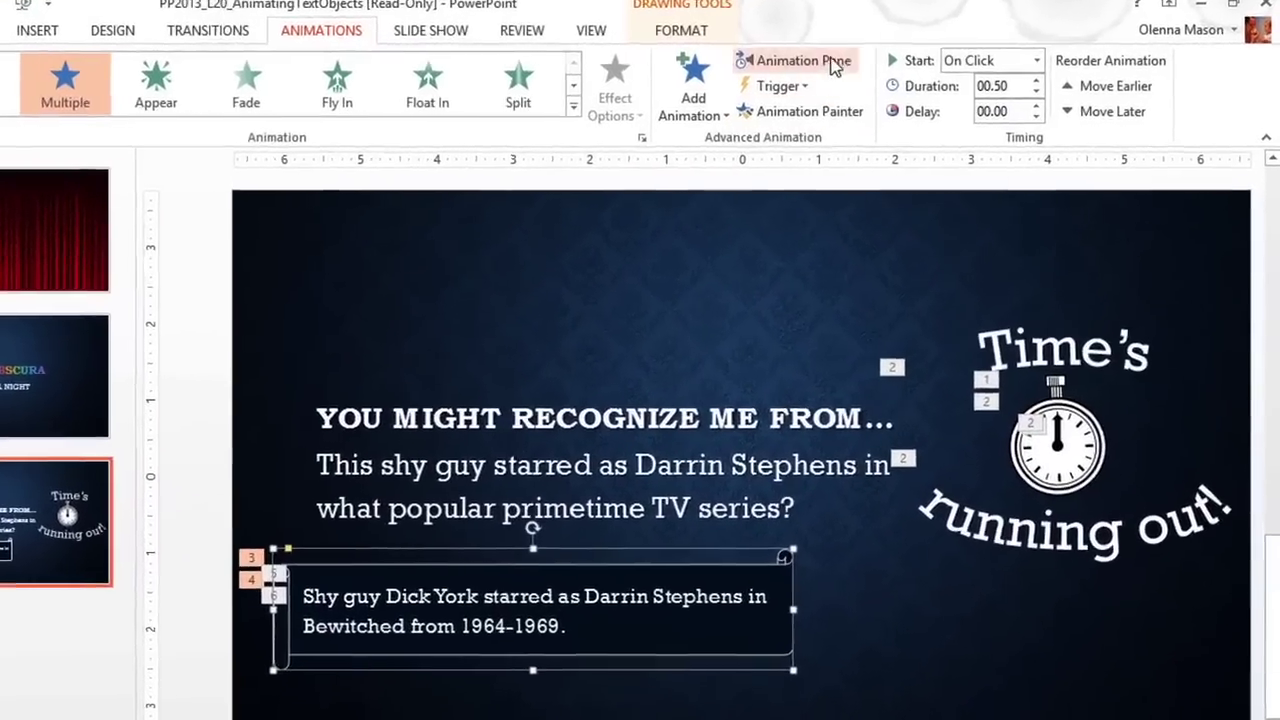
{"action": "left_click", "coordinate": [850, 62]}
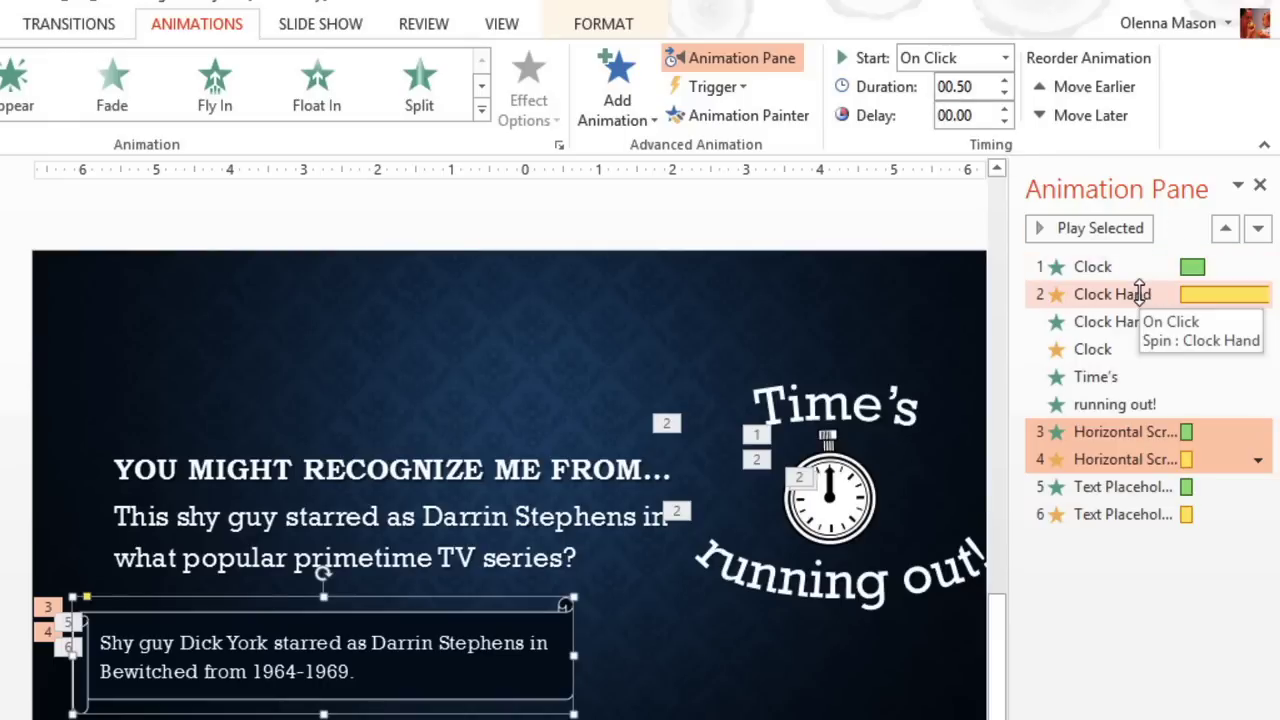
Step: Move the Clock Hand spin below the other Clock Hand entry and start it After Previous
{"action": "left_click", "coordinate": [1141, 295]}
{"action": "left_click_drag", "start_coordinate": [1139, 292], "coordinate": [1137, 323]}
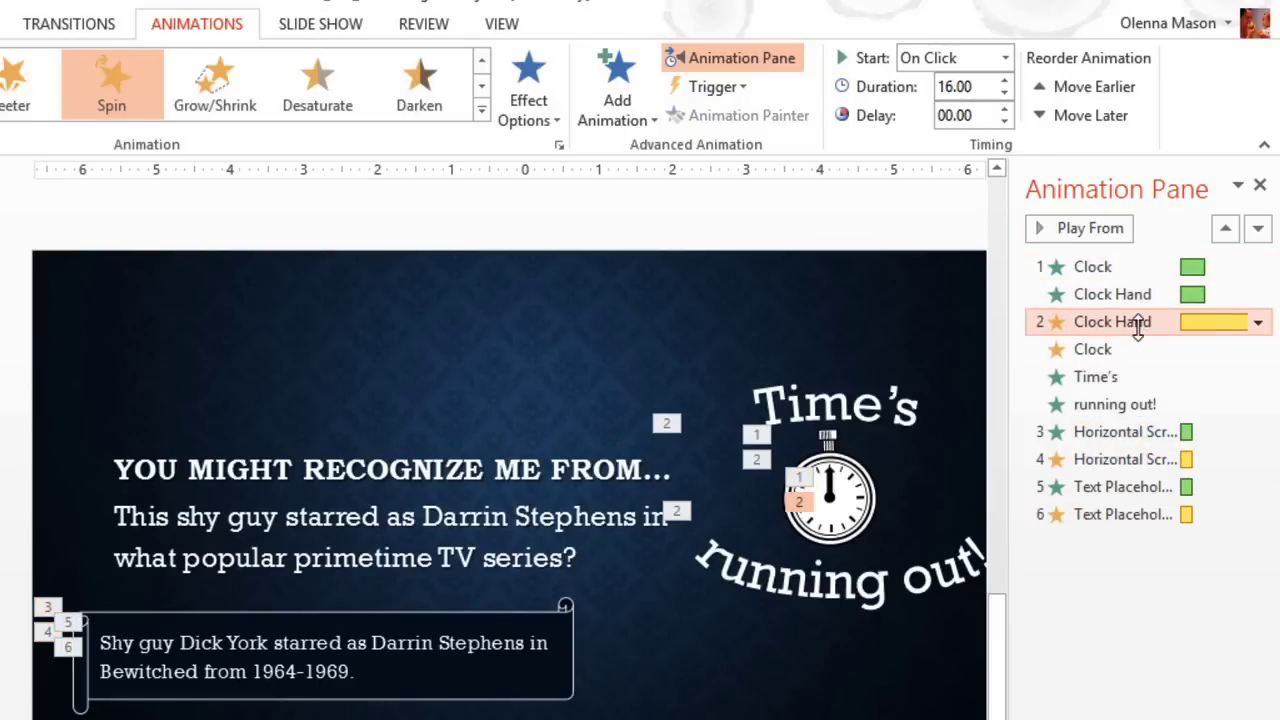
{"action": "left_click", "coordinate": [1259, 324]}
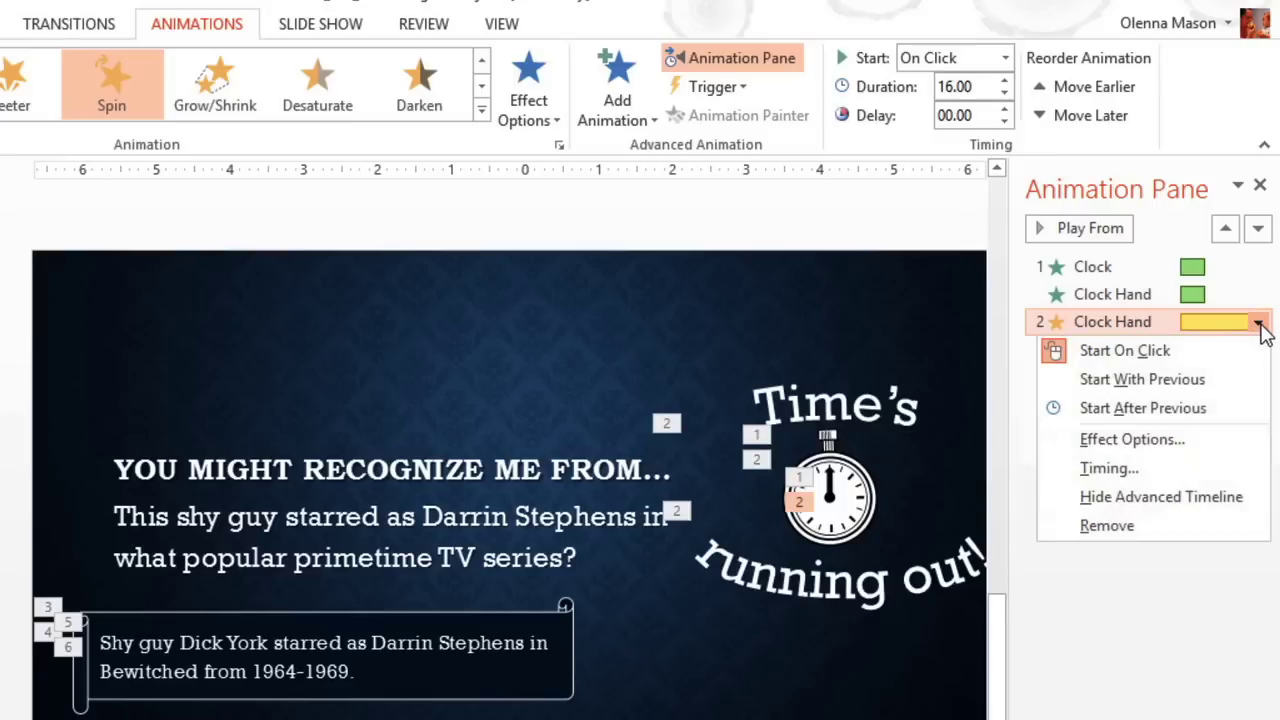
{"action": "left_click", "coordinate": [1253, 410]}
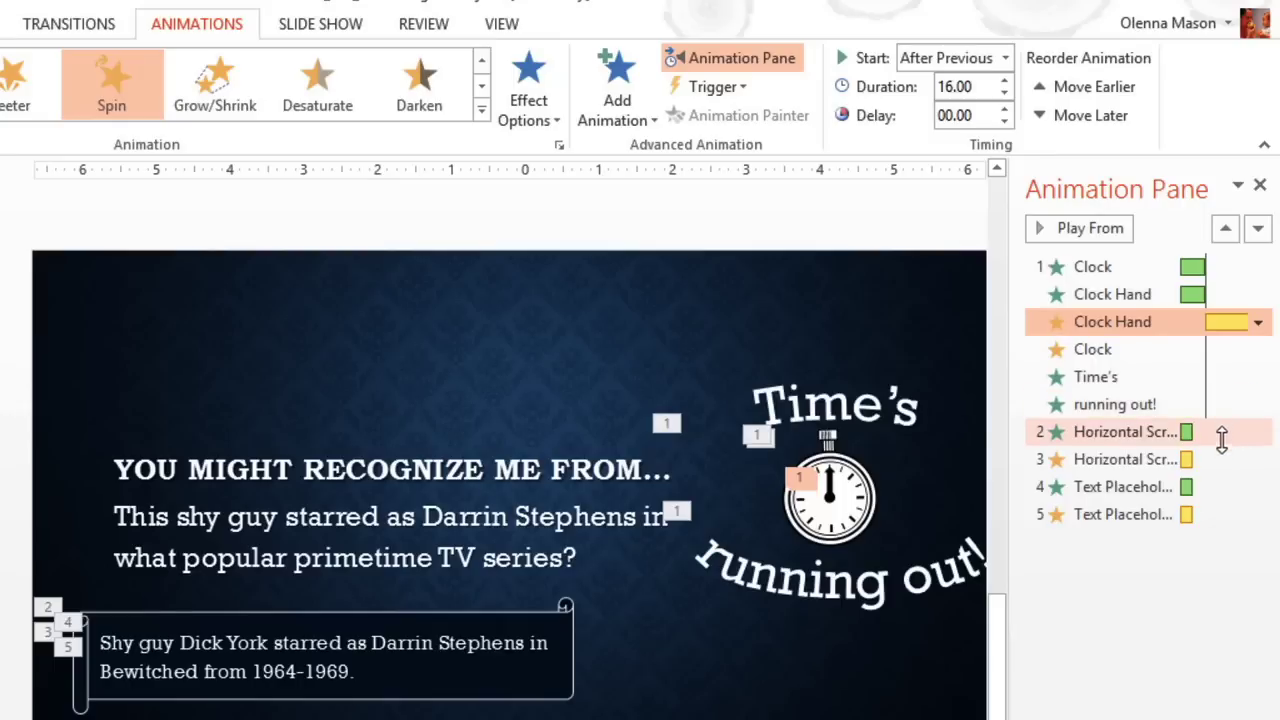
Step: Set the answer text's Fly In to start After Previous
{"action": "left_click", "coordinate": [1219, 487]}
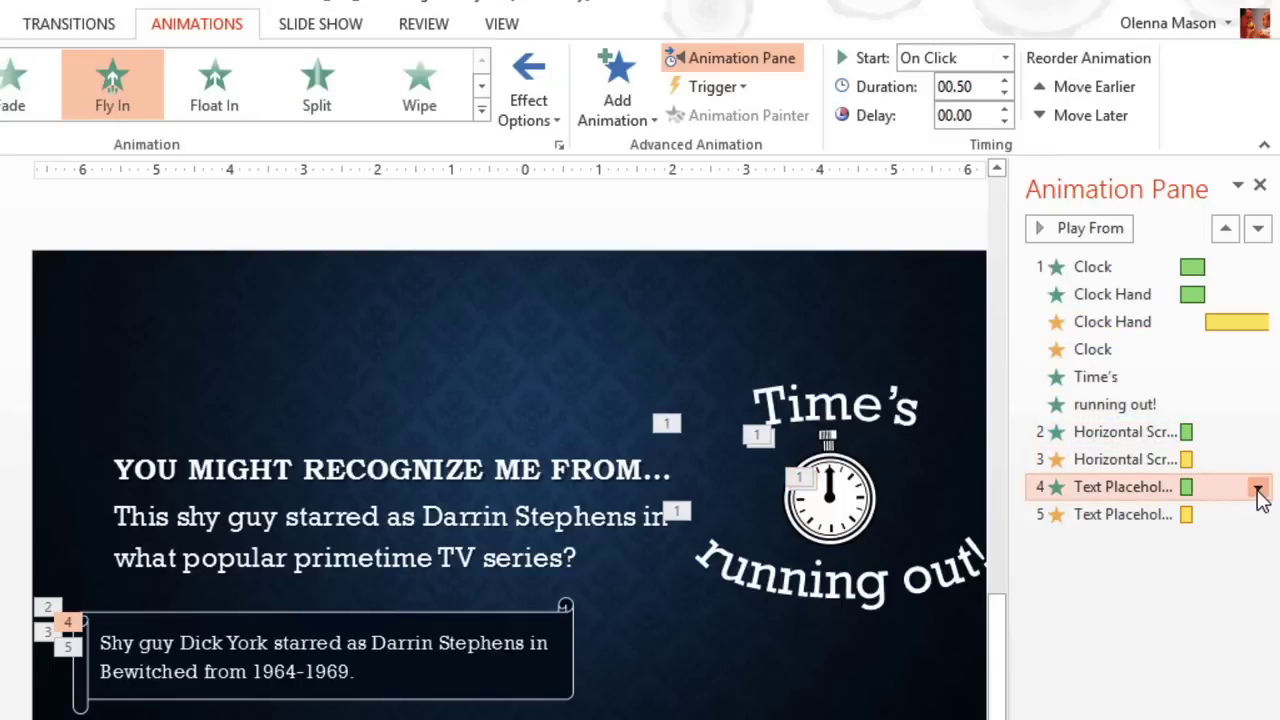
{"action": "left_click", "coordinate": [1257, 490]}
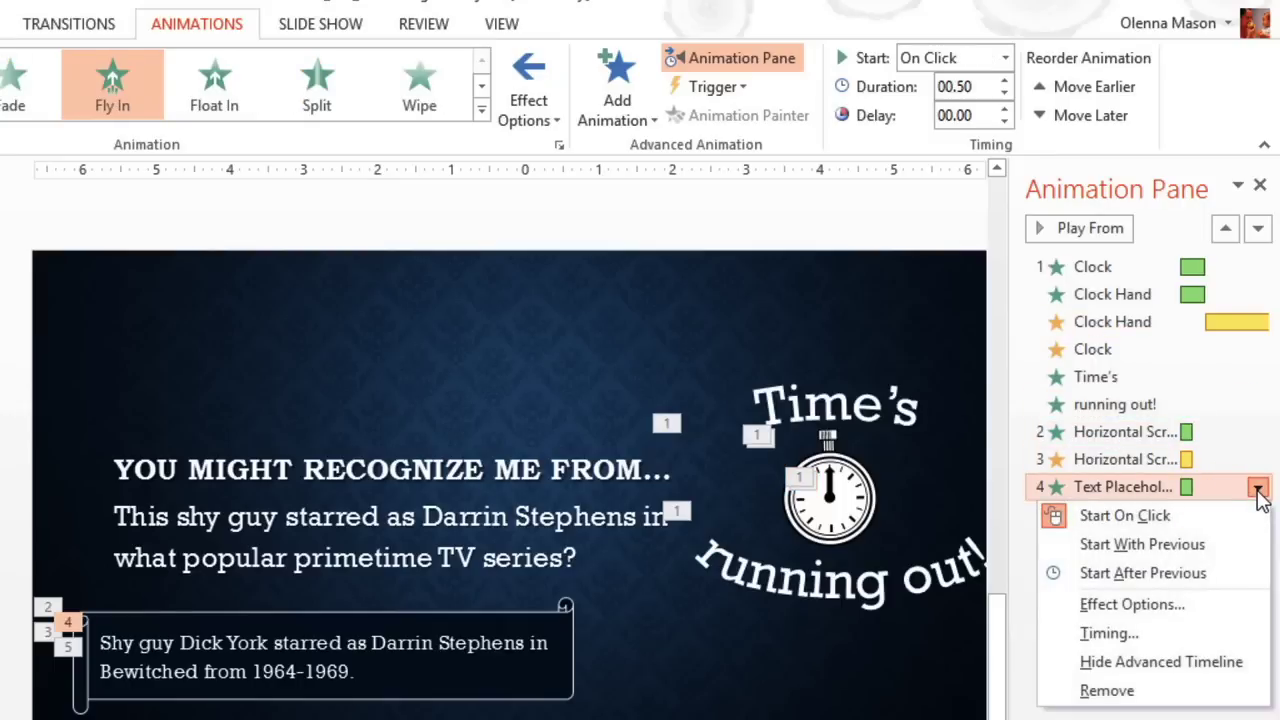
{"action": "left_click", "coordinate": [1256, 572]}
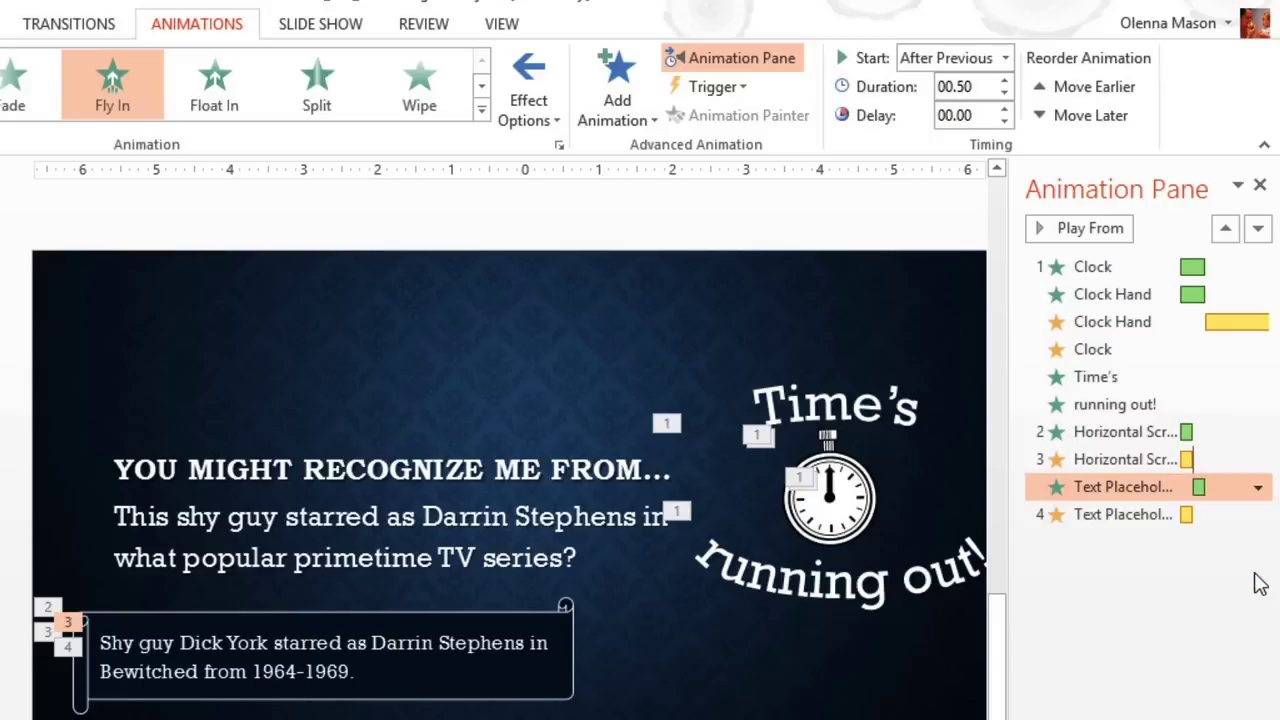
{"action": "left_click", "coordinate": [1257, 488]}
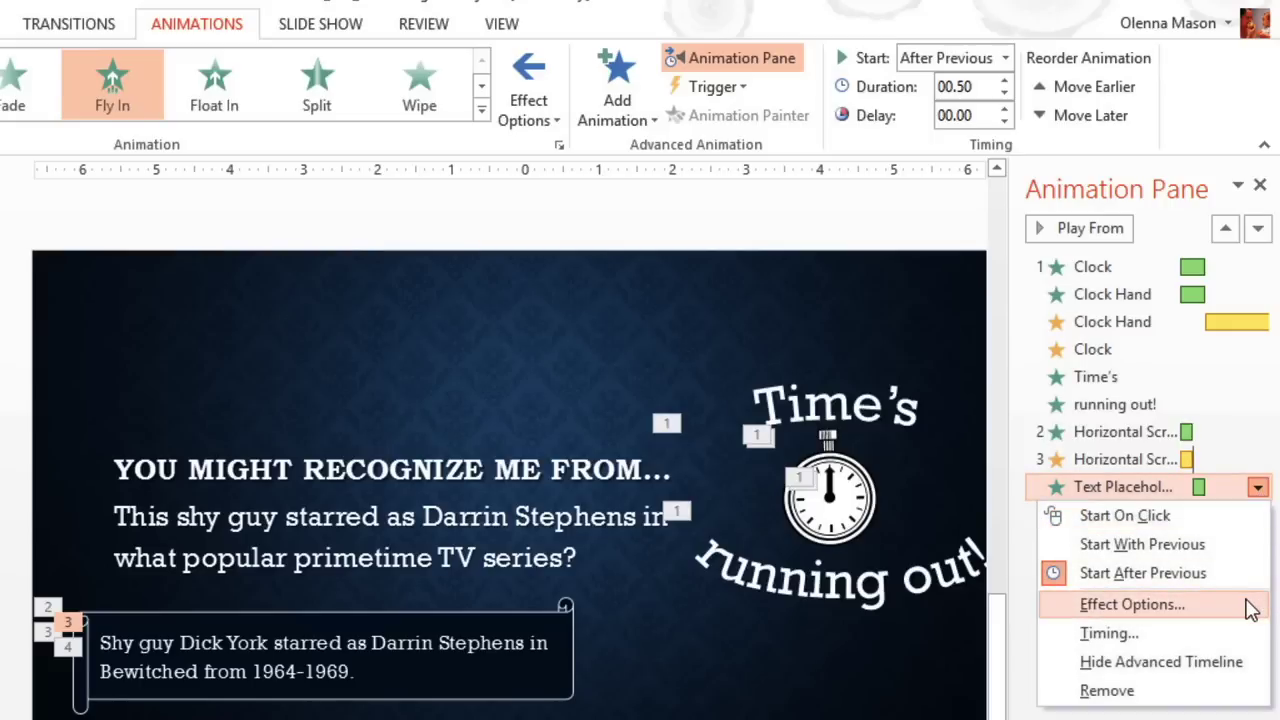
{"action": "left_click", "coordinate": [1133, 604]}
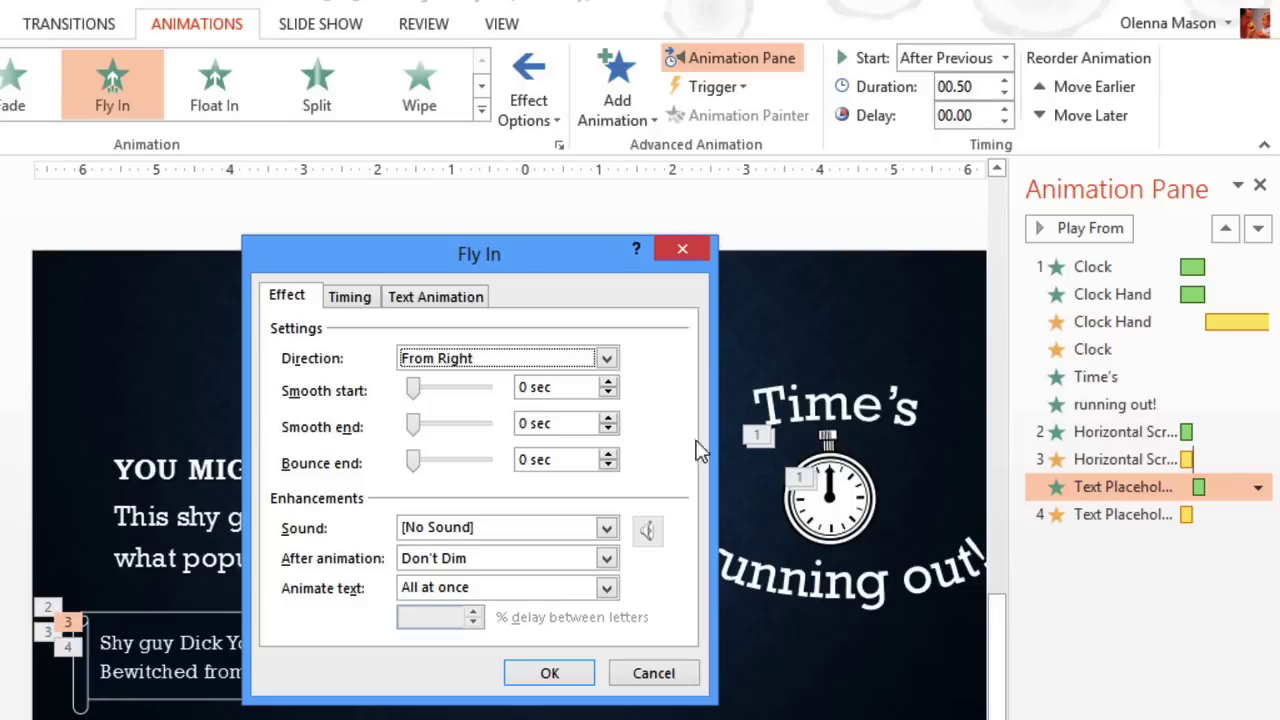
Step: Set the answer text Fly In's timing delay to 3 seconds
{"action": "left_click", "coordinate": [363, 304]}
{"action": "left_click", "coordinate": [418, 356]}
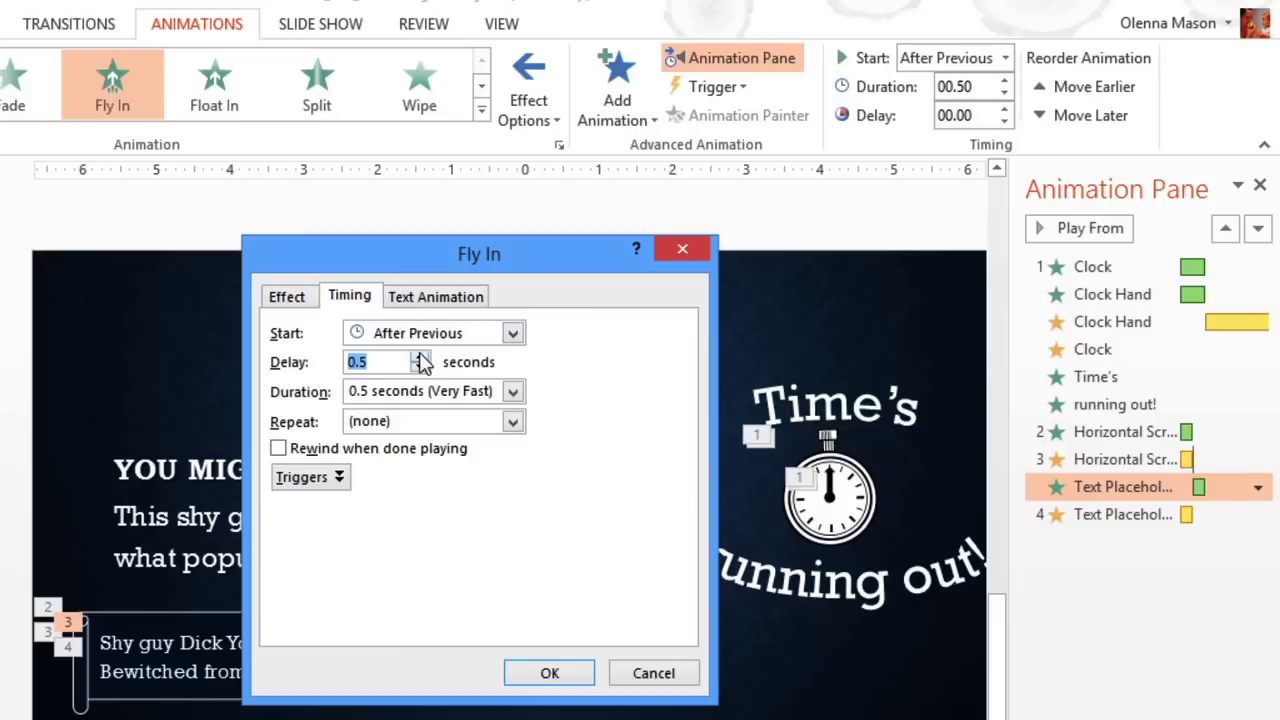
{"action": "left_click", "coordinate": [418, 356]}
{"action": "left_click", "coordinate": [418, 356]}
{"action": "left_click", "coordinate": [418, 356]}
{"action": "left_click", "coordinate": [420, 357]}
Step: Make the answer text animate By letter and apply the Fly In settings
{"action": "left_click", "coordinate": [297, 298]}
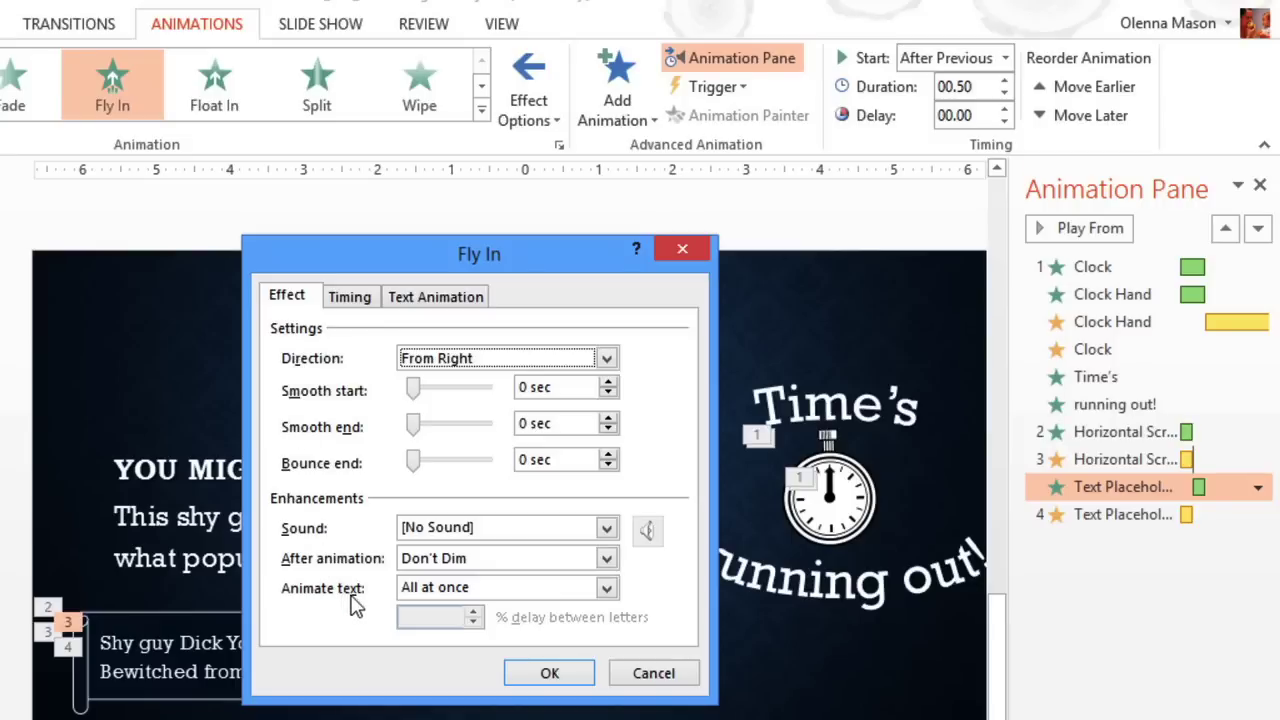
{"action": "left_click", "coordinate": [607, 589]}
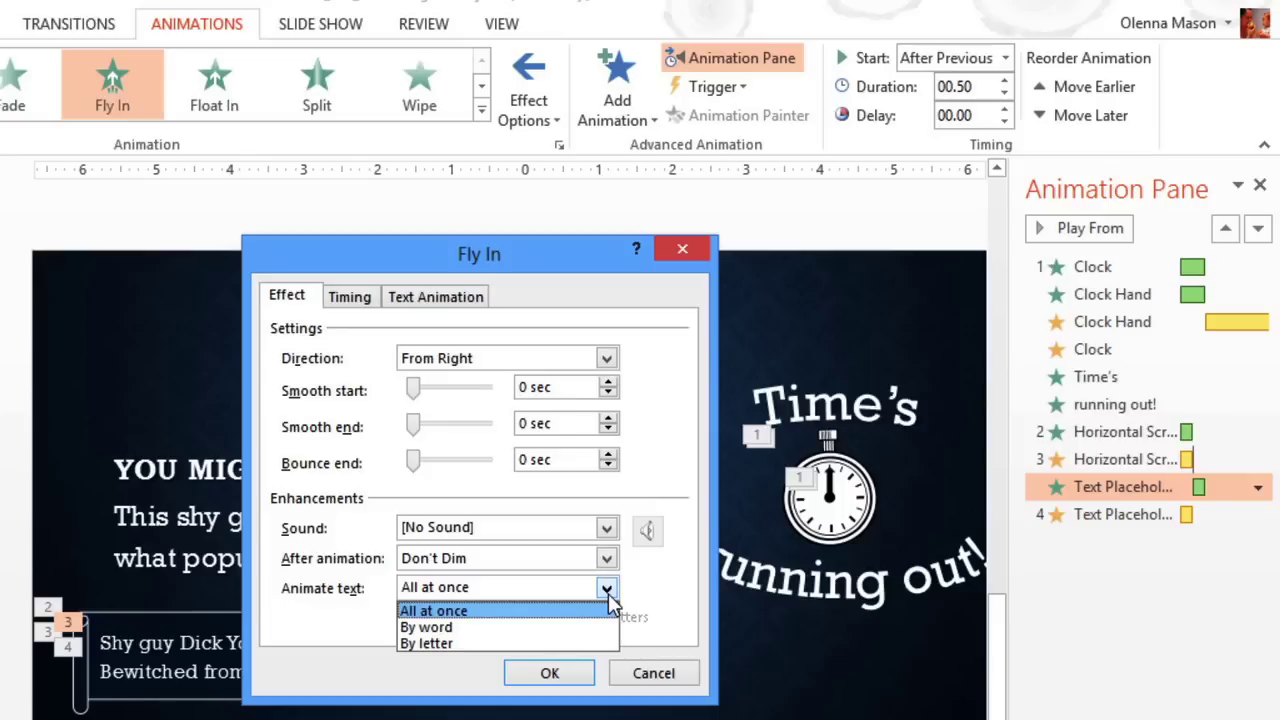
{"action": "left_click", "coordinate": [614, 645]}
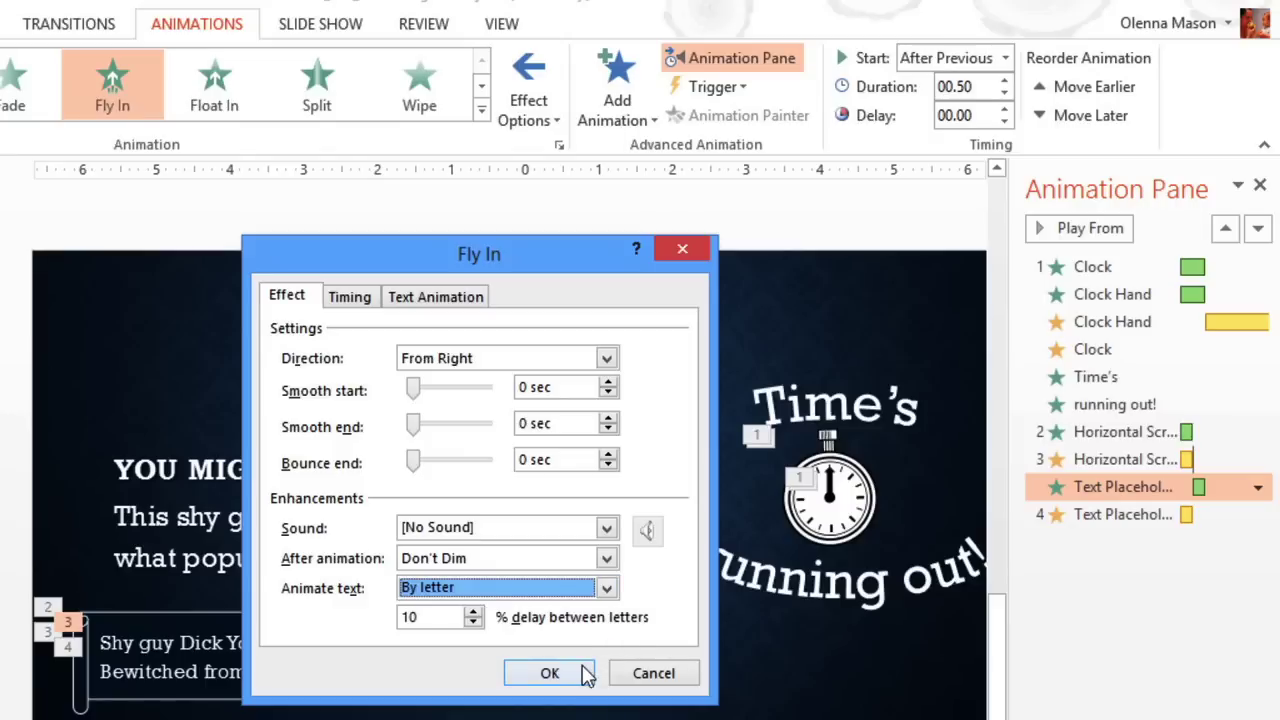
{"action": "left_click", "coordinate": [585, 673]}
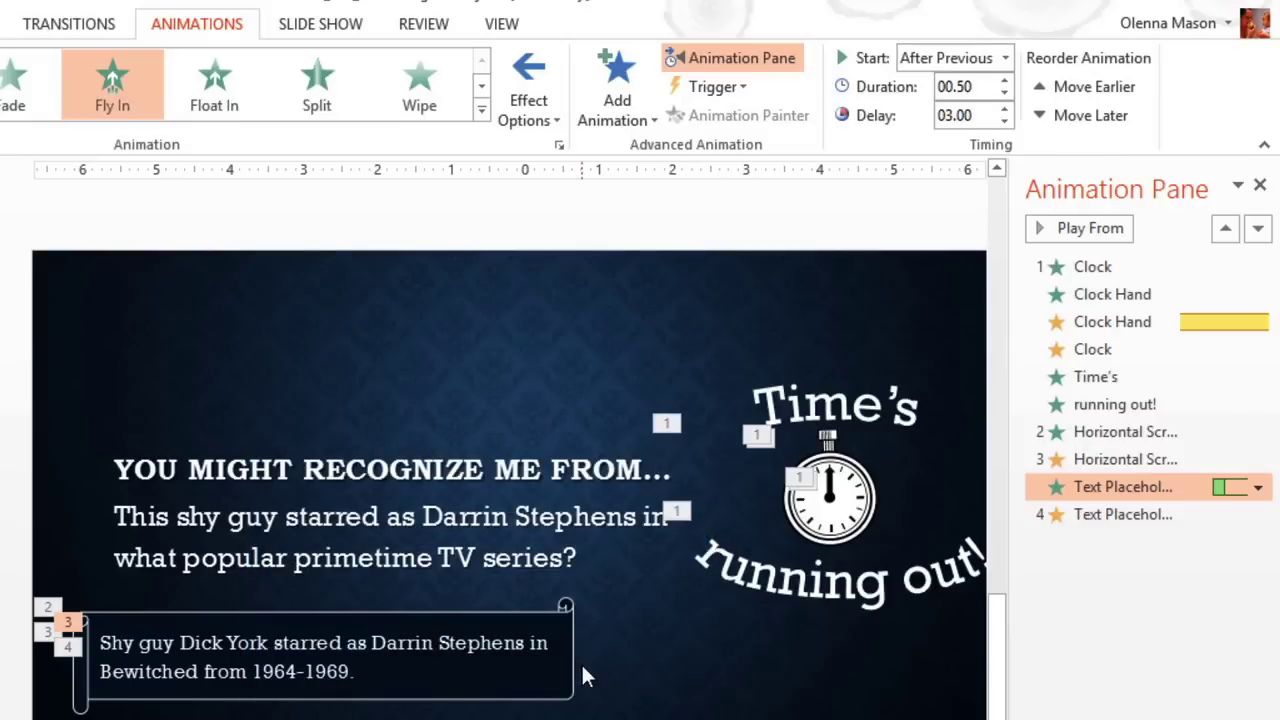